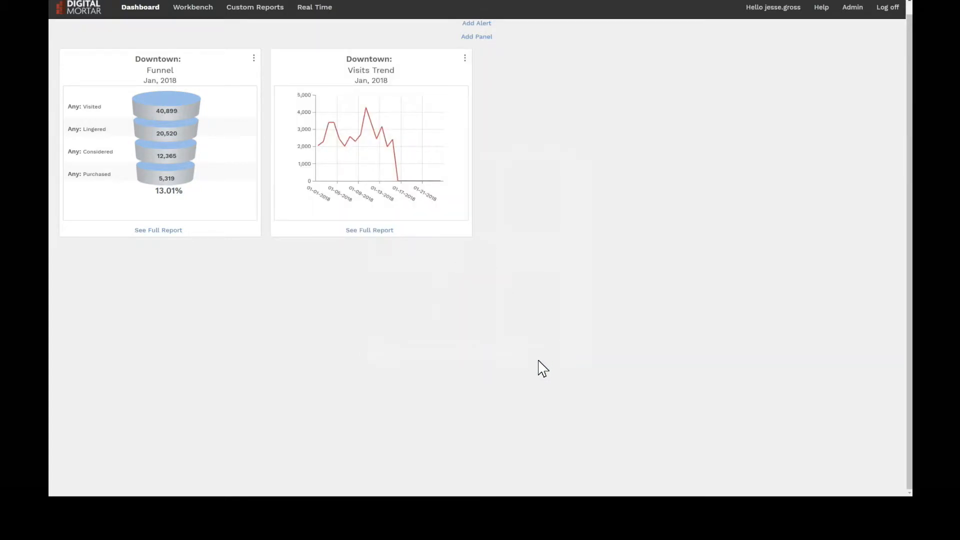
Add a Staff: Performance dashboard panel for the Downtown store covering the current month
left_click(477, 38)
left_click(531, 176)
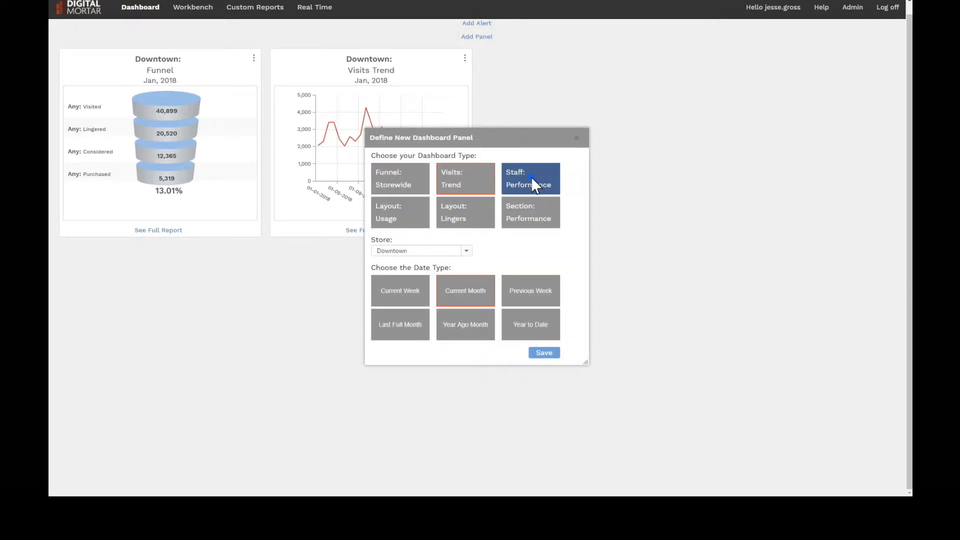
left_click(550, 354)
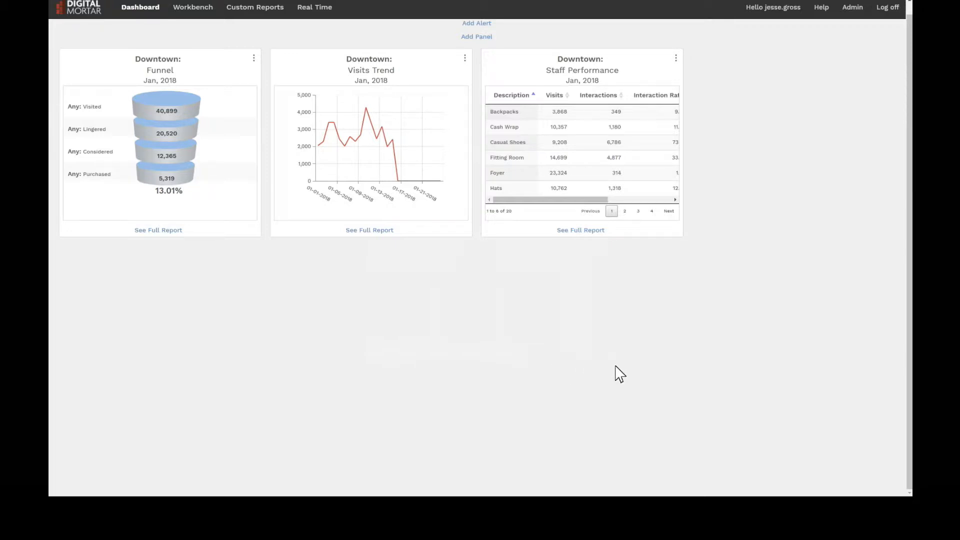
left_click(675, 200)
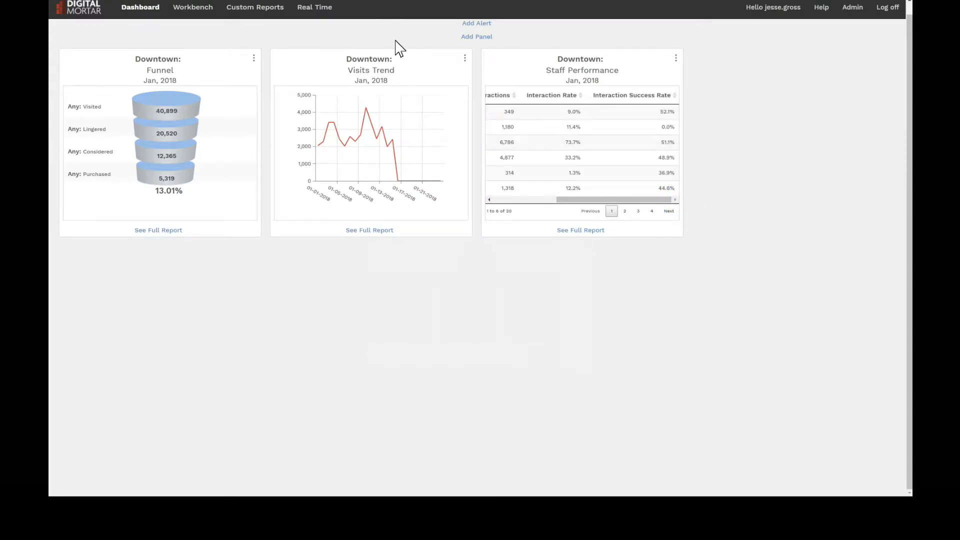
Add a Layout: Usage dashboard panel for the Downtown store covering the current month
left_click(466, 38)
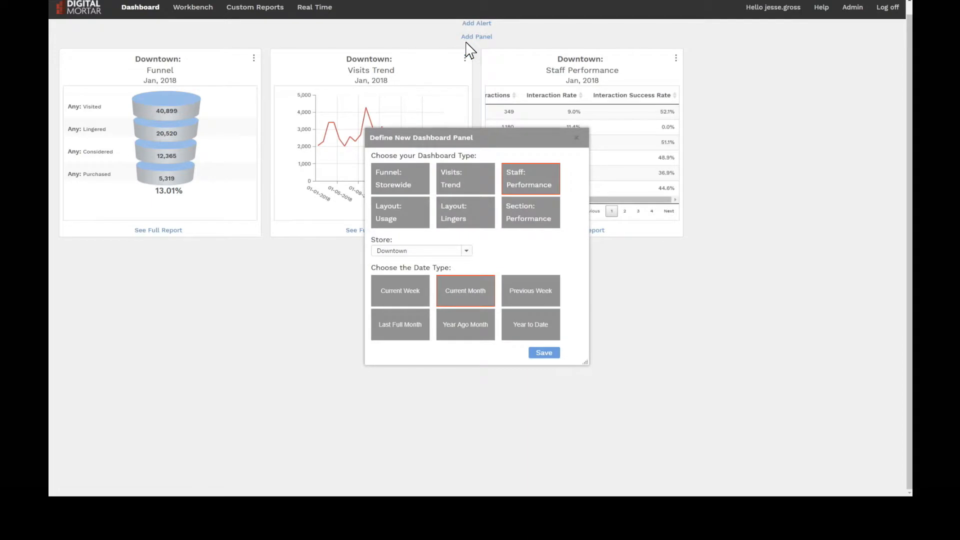
left_click(398, 204)
left_click(548, 355)
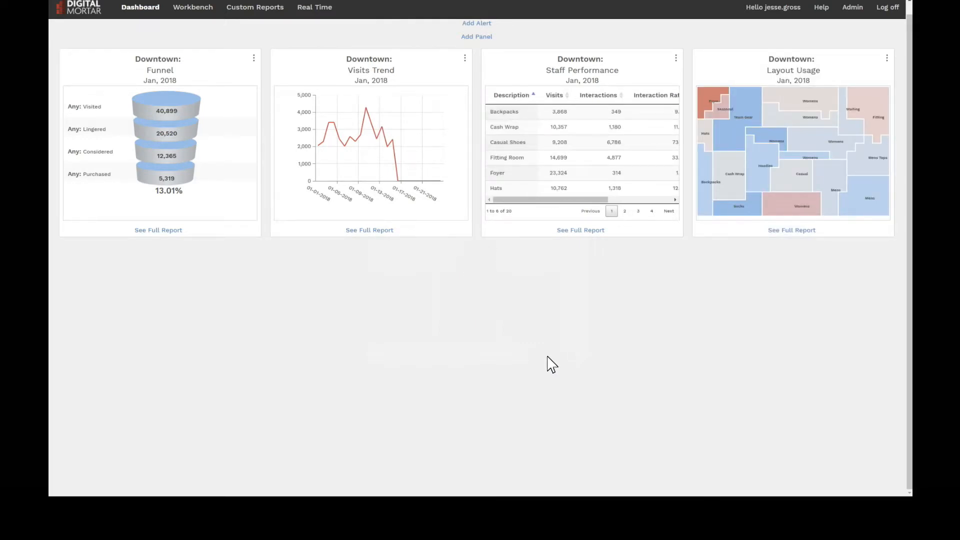
Add a Layout: Lingers dashboard panel for the Downtown store covering the current month
left_click(471, 37)
left_click(449, 219)
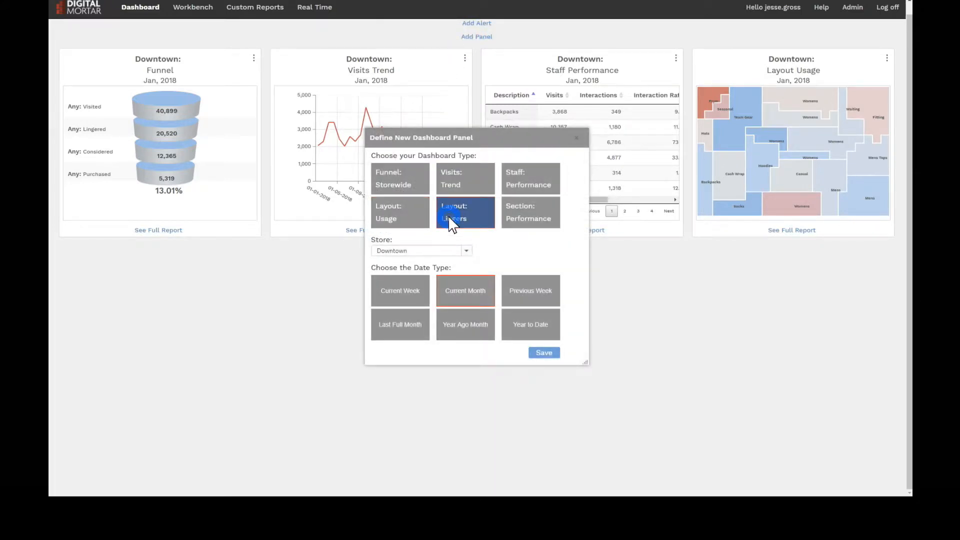
left_click(539, 353)
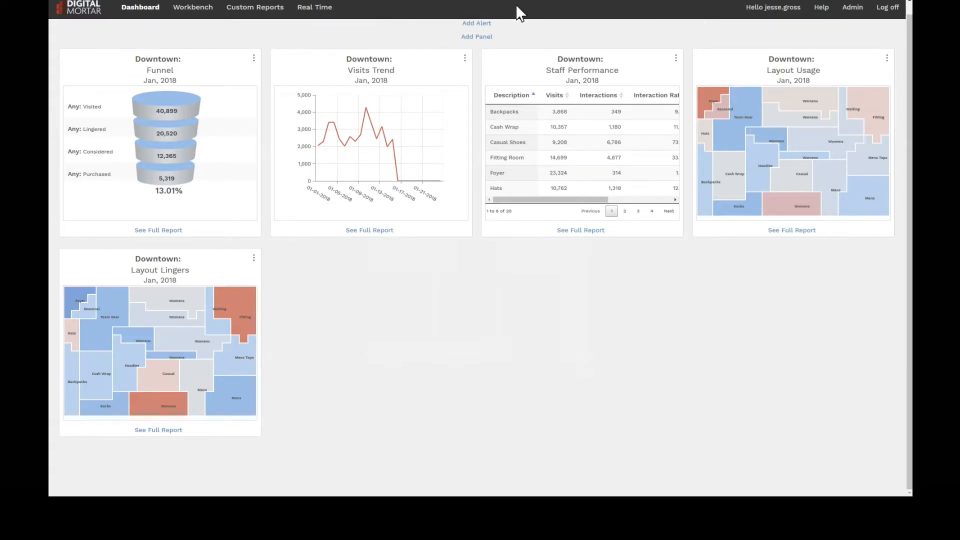
Add a Section: Performance dashboard panel for the Downtown store covering the current month and check its table out to Attributed Conversion Rate
left_click(484, 37)
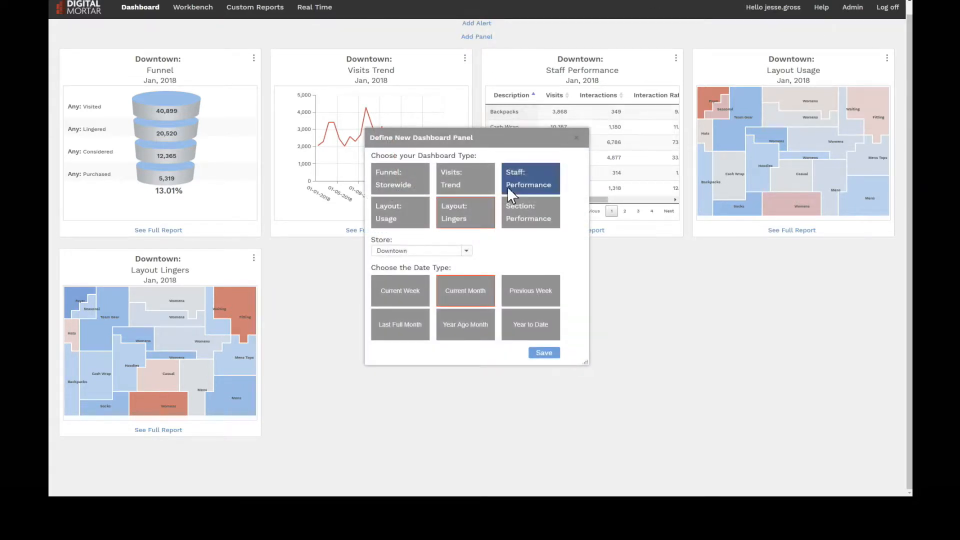
left_click(514, 206)
left_click(549, 355)
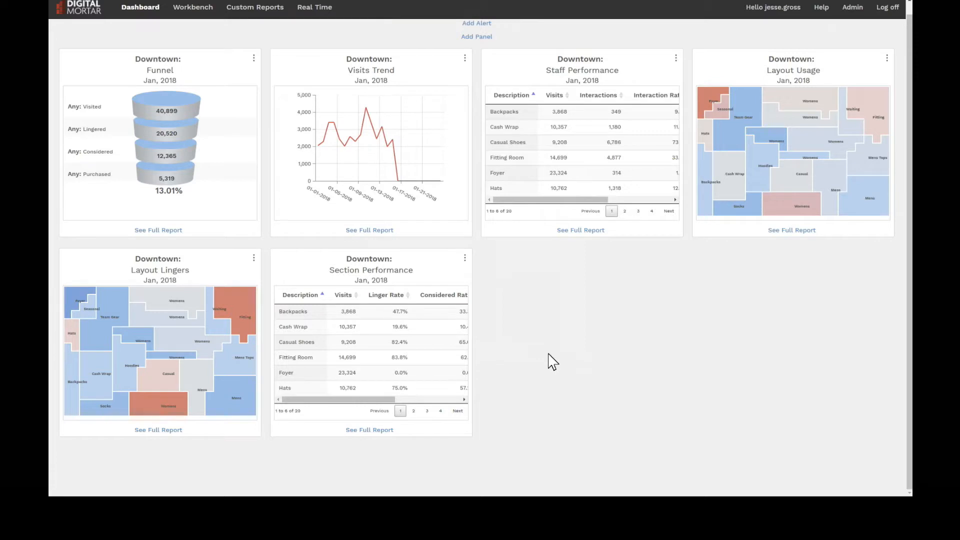
left_click(463, 399)
left_click(463, 399)
left_click(464, 399)
left_click(464, 399)
left_click(464, 399)
left_click(464, 399)
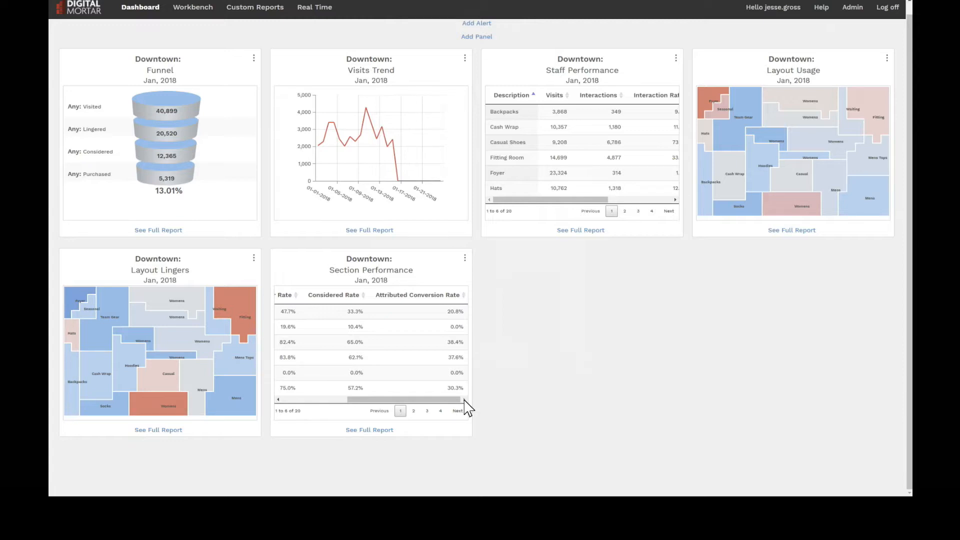
Reorder the dashboard by moving the Section Performance panel up one place and the Visits Trend panel down one place
left_click(465, 258)
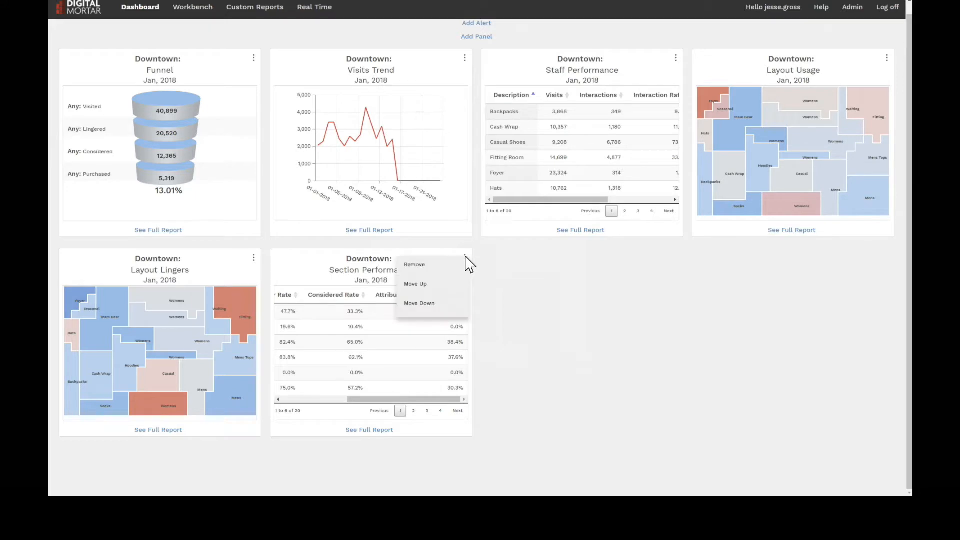
left_click(442, 286)
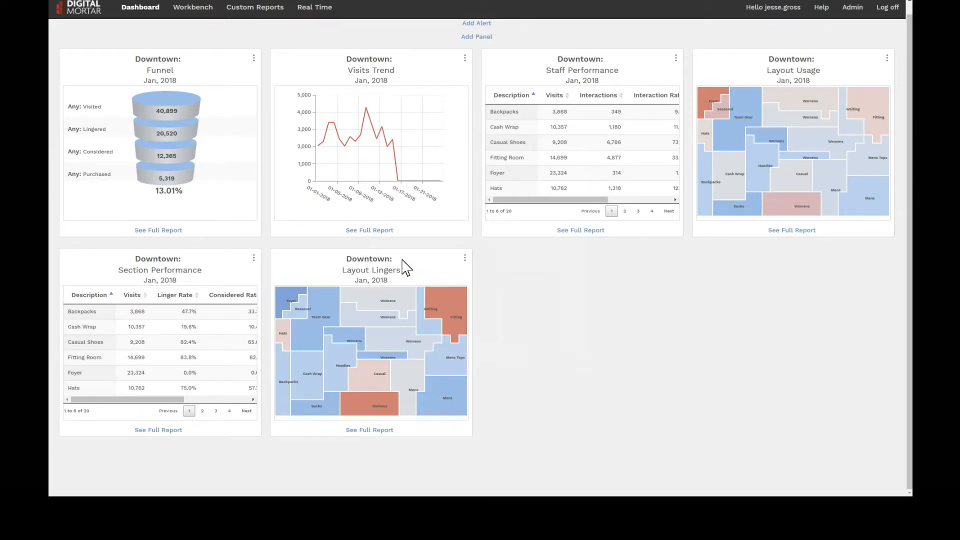
left_click(464, 58)
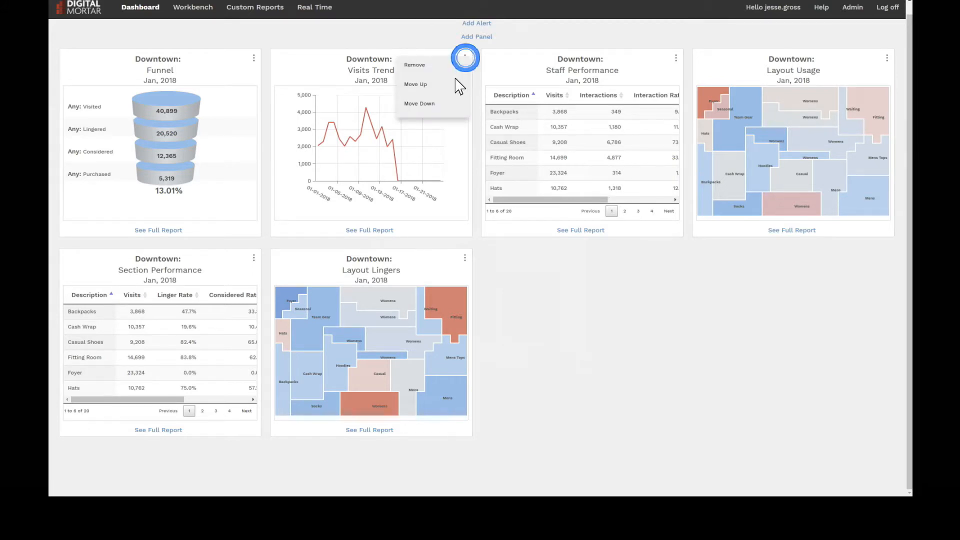
left_click(450, 103)
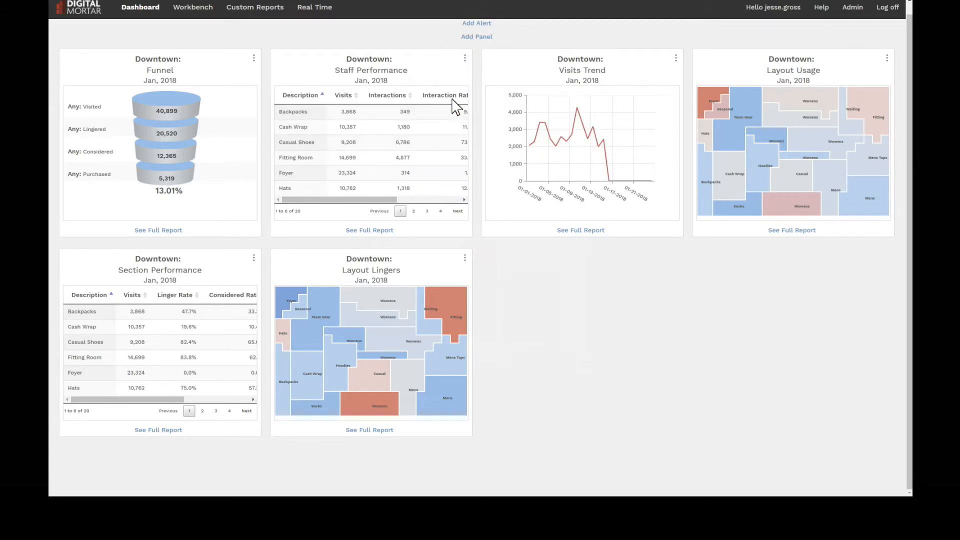
Remove the Staff Performance panel from the dashboard
left_click(464, 59)
left_click(421, 65)
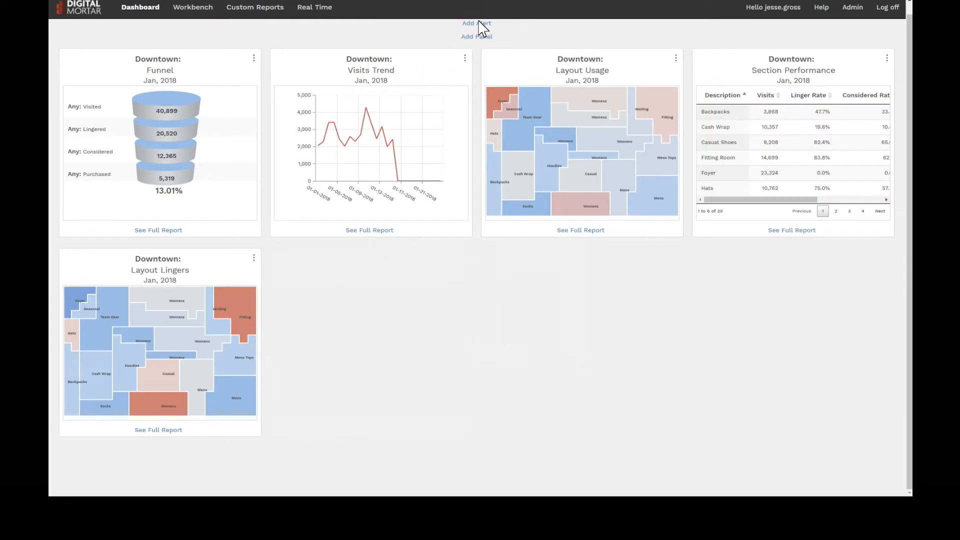
Add a KPI alert for the Downtown store's Conversion Rate, using Current Month To Date
left_click(478, 23)
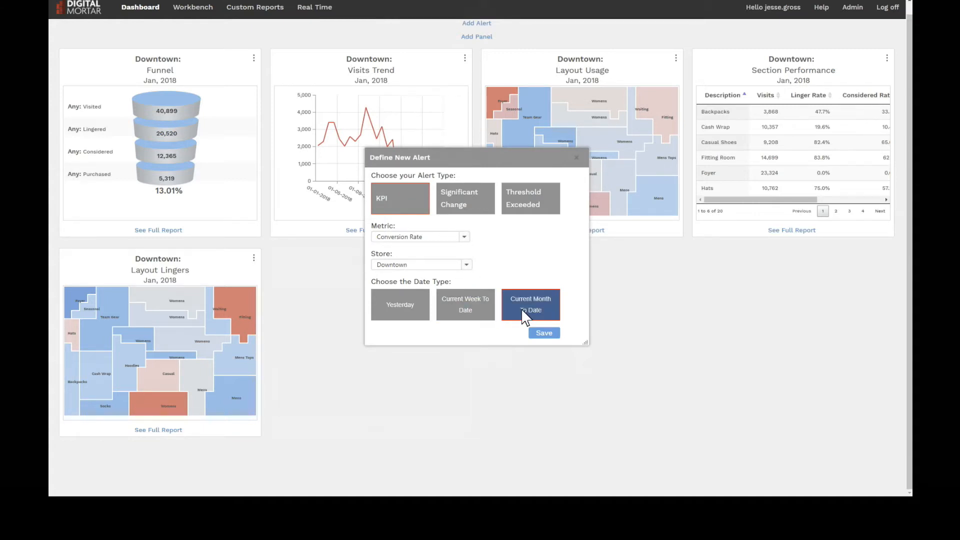
left_click(539, 334)
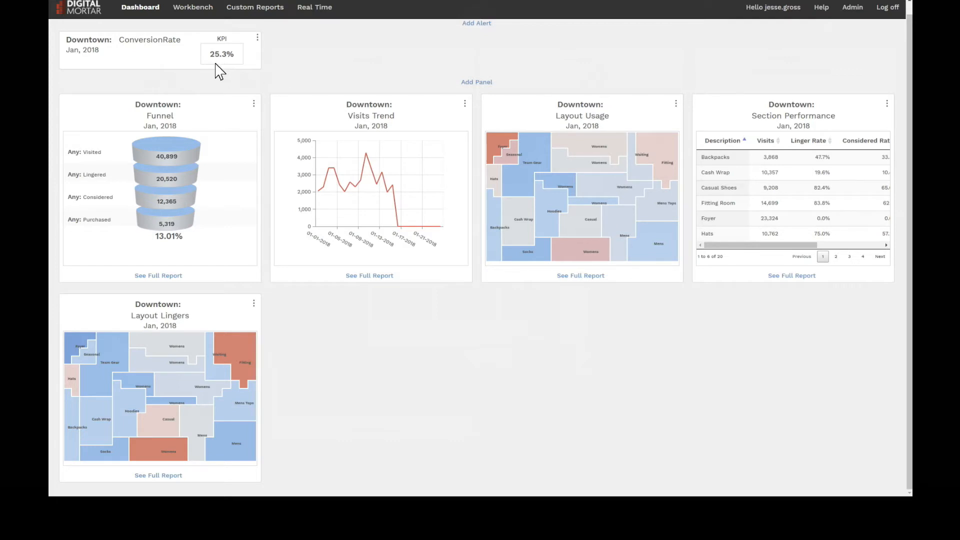
left_click(257, 37)
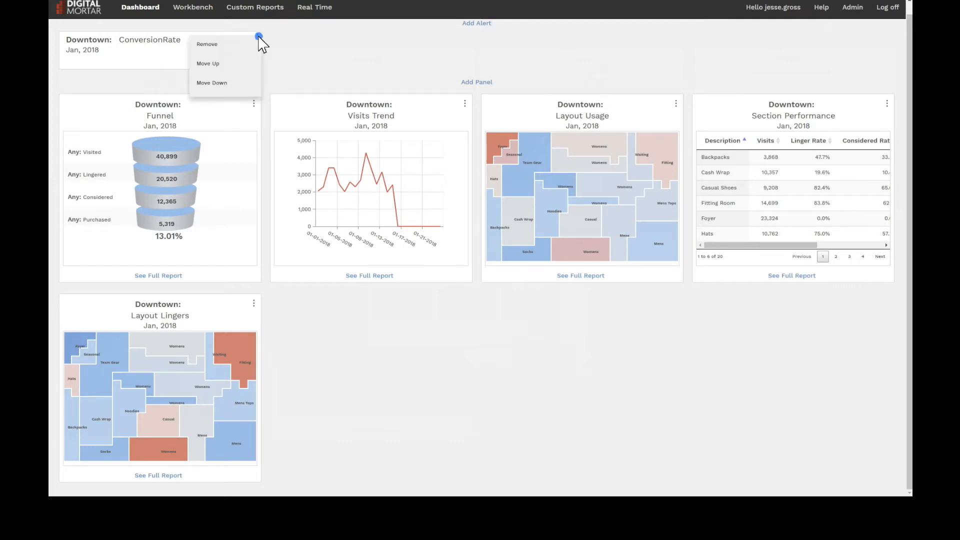
left_click(290, 38)
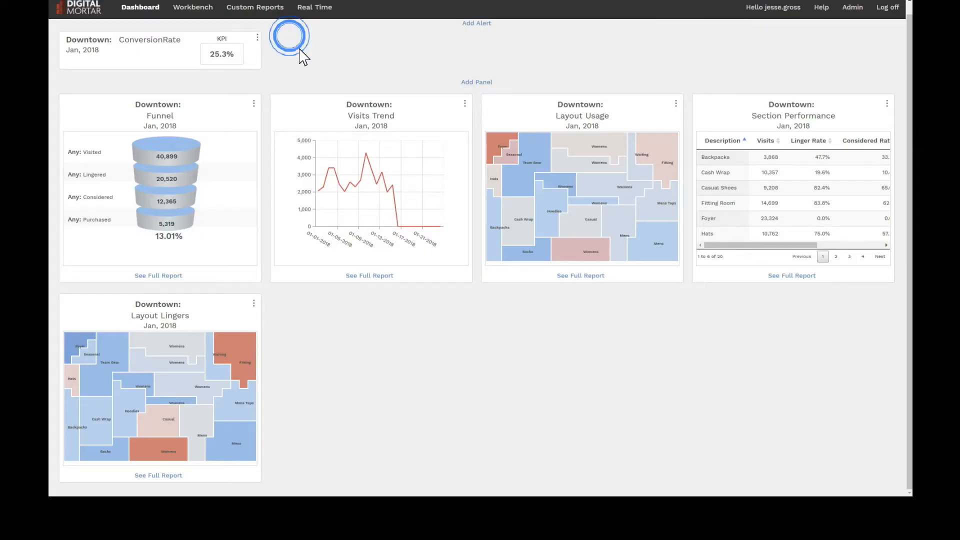
Save a Significant Change alert on Downtown's Conversion Rate for a 5% change up or down, using Current Month To Date
left_click(480, 22)
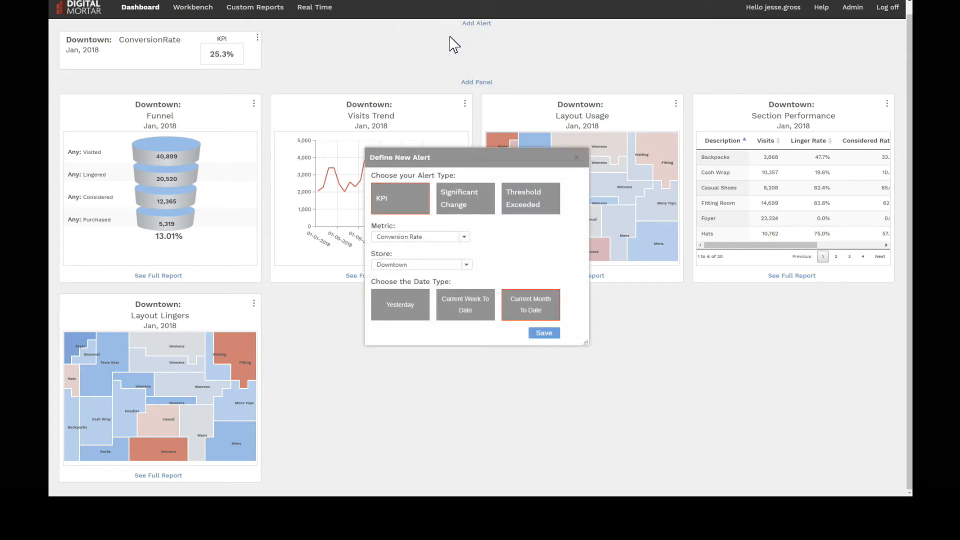
left_click(469, 199)
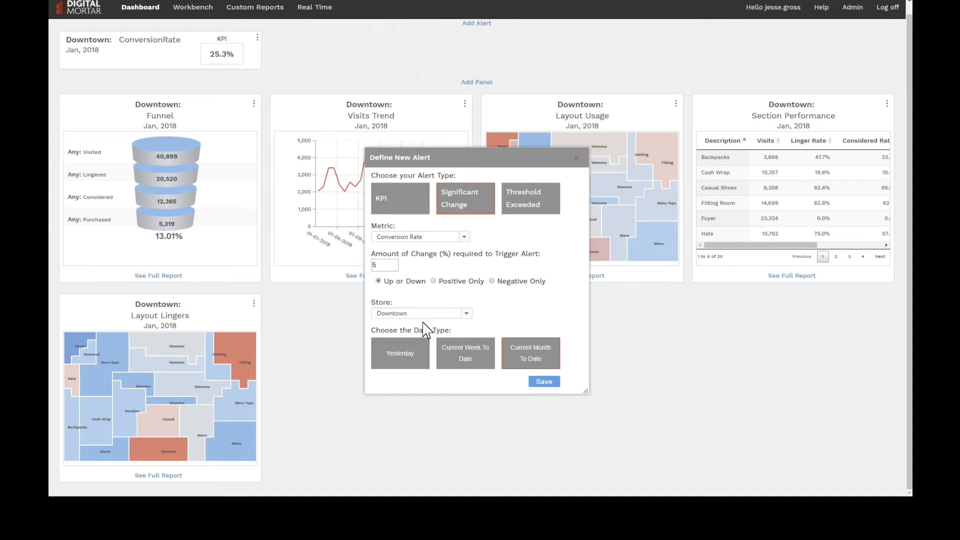
left_click(545, 385)
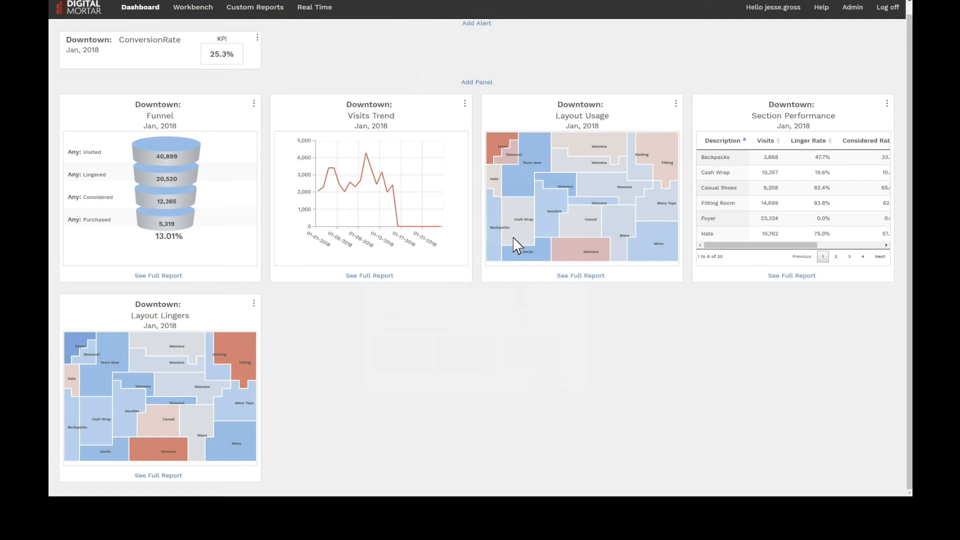
Add a Threshold Exceeded alert for Downtown's Conversion Rate exceeding 22, using Current Month To Date
left_click(490, 23)
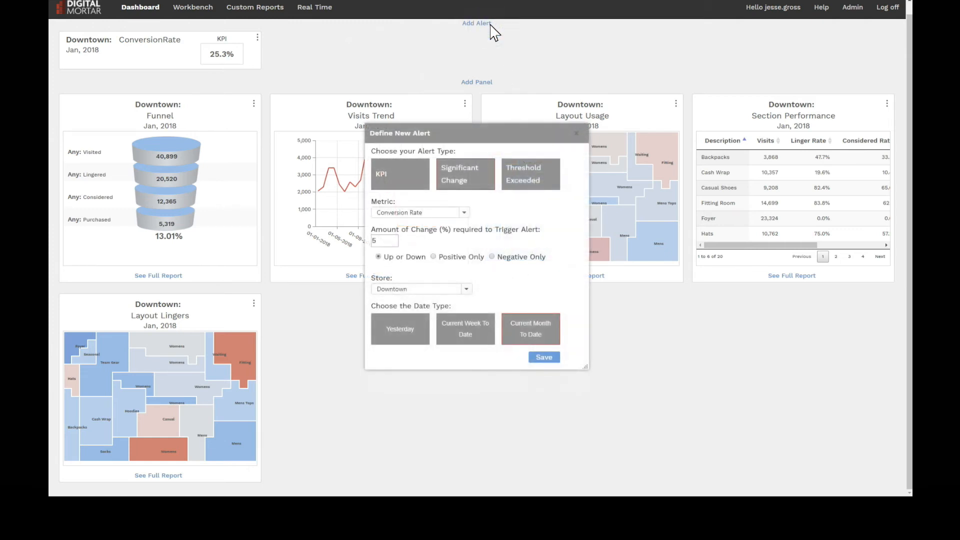
left_click(515, 192)
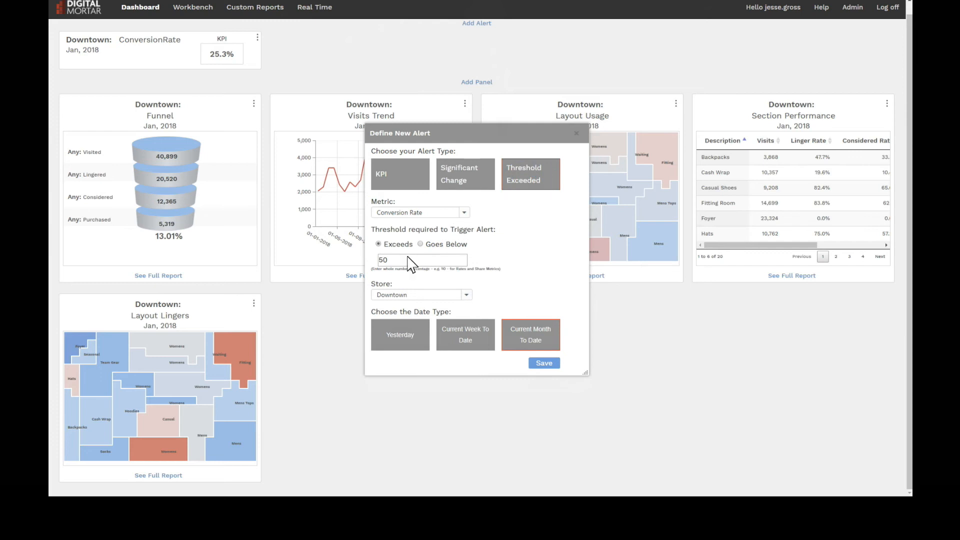
double_click(398, 260)
type("22")
left_click(545, 363)
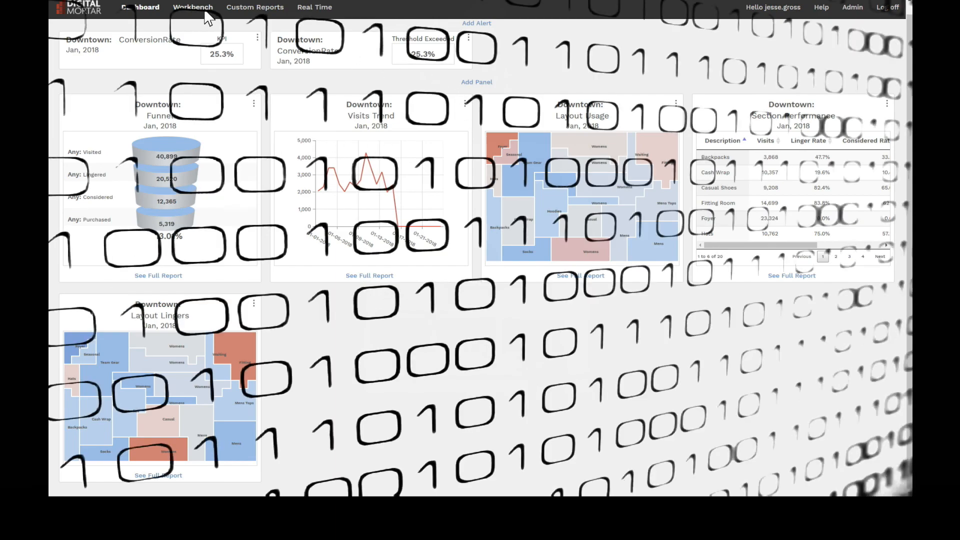
Open the Workbench and switch the Downtown visits-by-section report from the layout to the table view
left_click(205, 12)
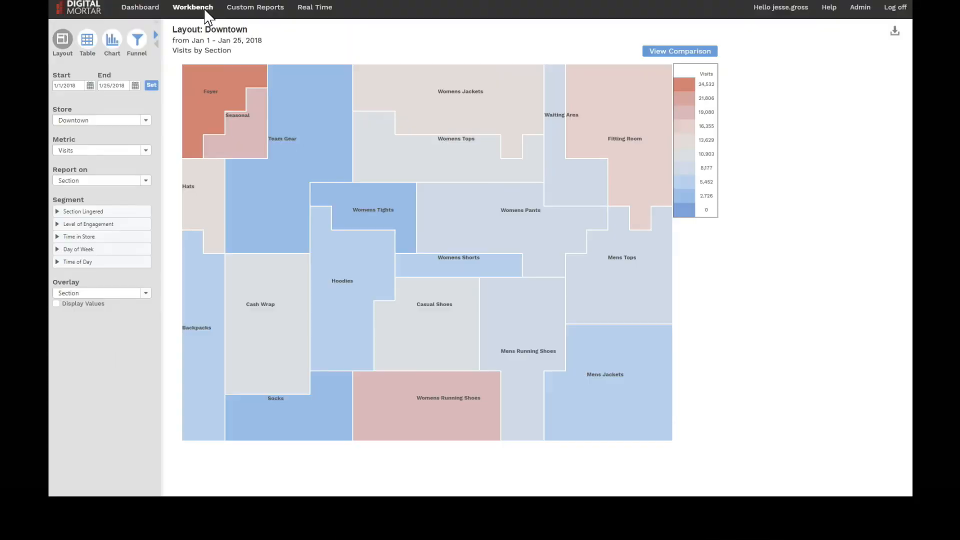
left_click(88, 44)
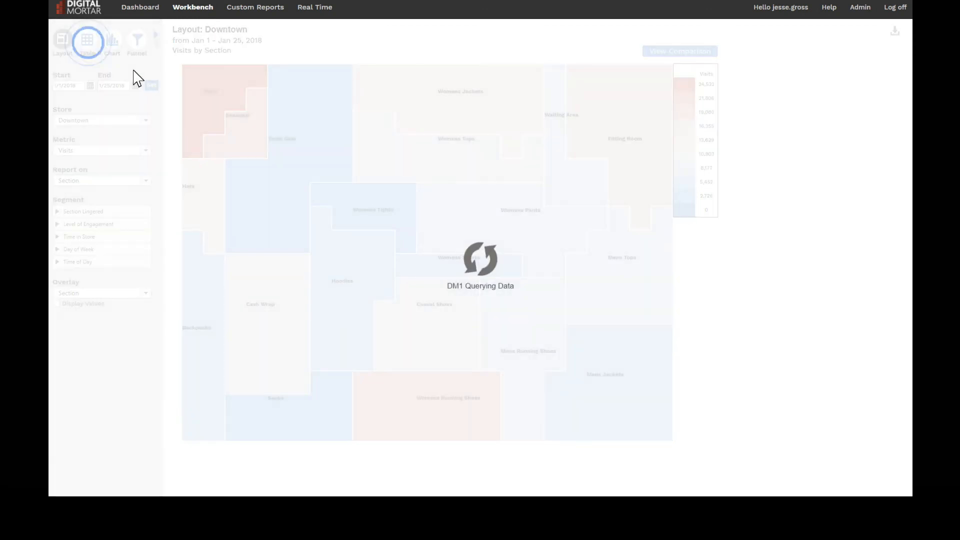